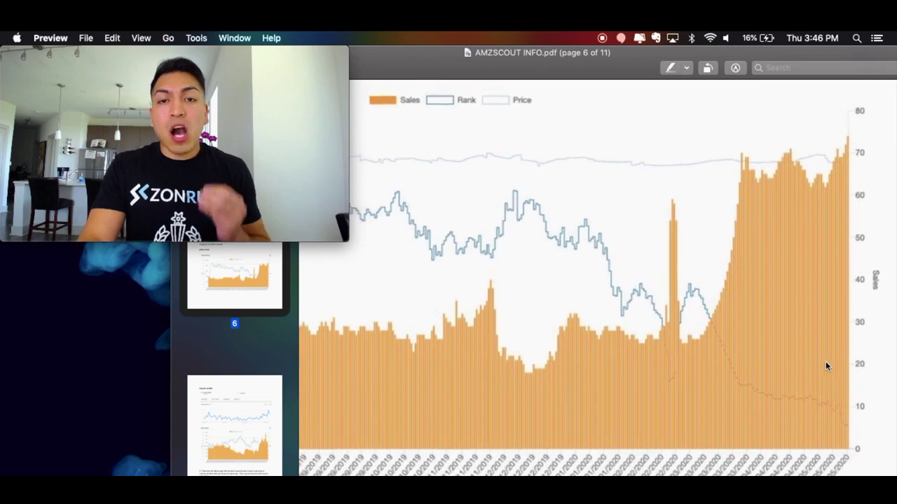
Examine the place mats Niche History chart of sales, rank and price across its full date range
scroll(826, 365, "down", 5)
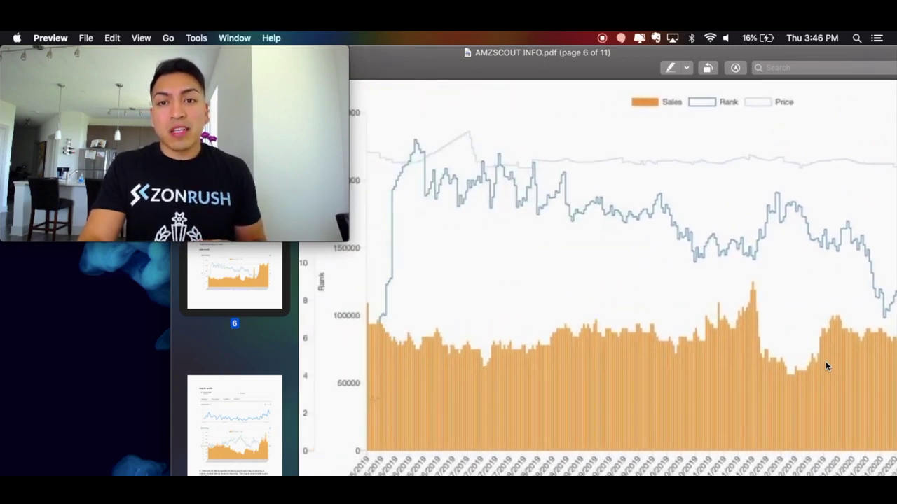
scroll(825, 366, "up", 1)
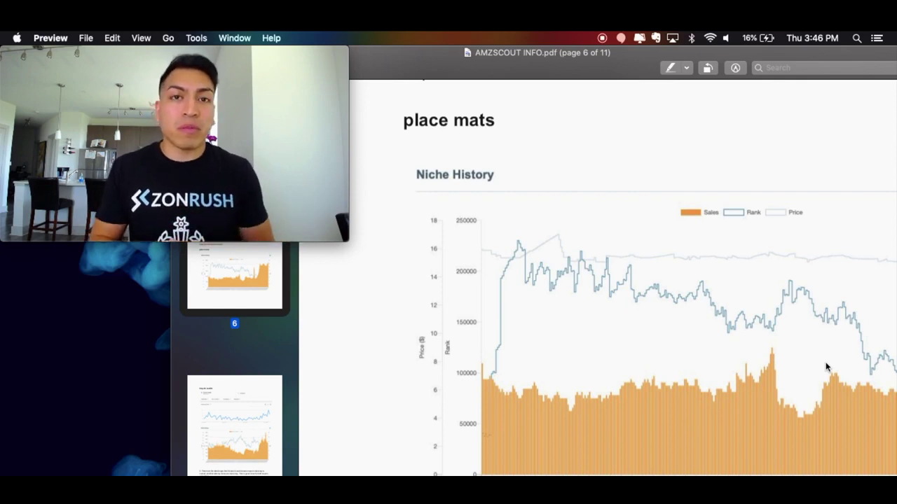
scroll(895, 361, "right", 3)
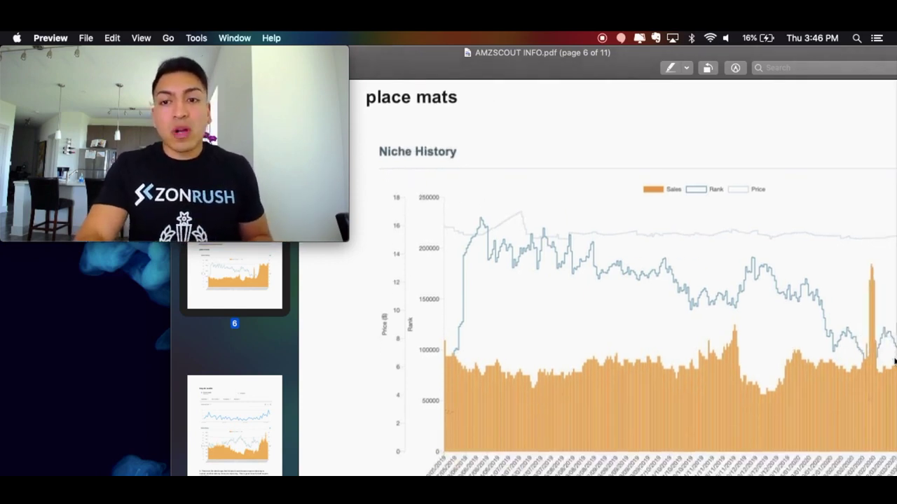
scroll(895, 361, "down", 2)
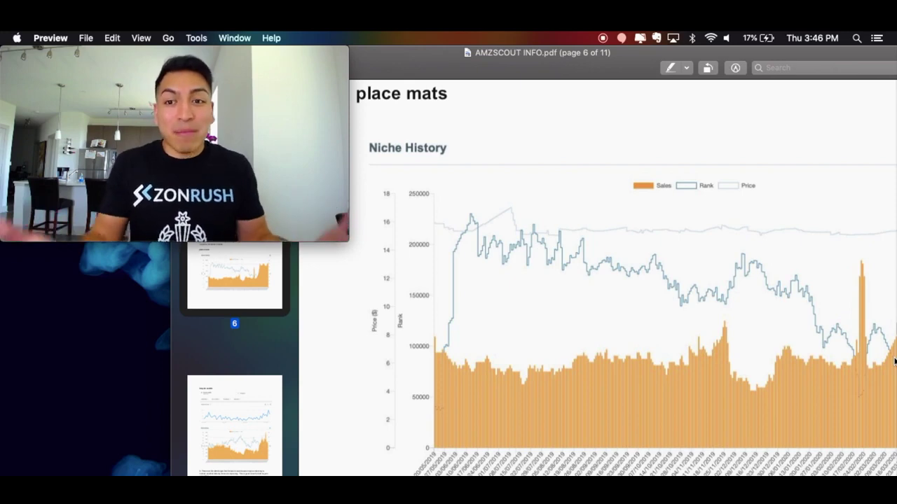
scroll(894, 361, "right", 2)
scroll(894, 361, "right", 3)
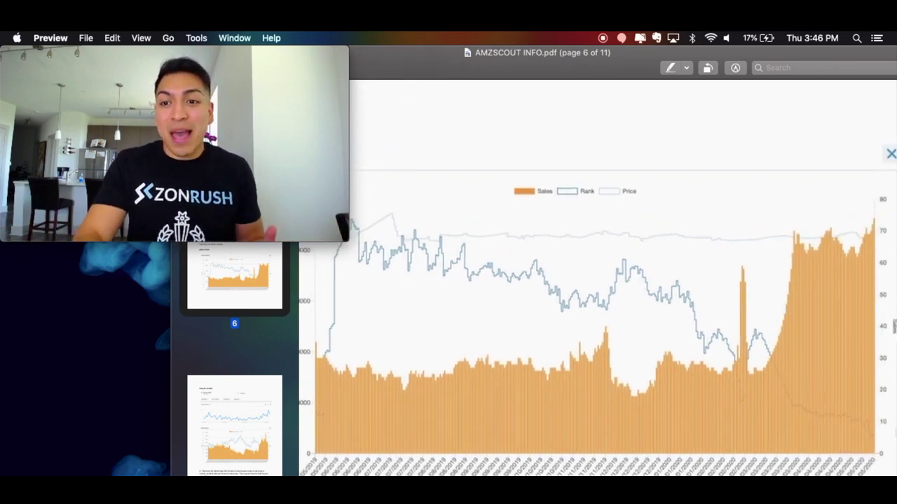
scroll(597, 281, "left", 3)
scroll(598, 280, "down", 5)
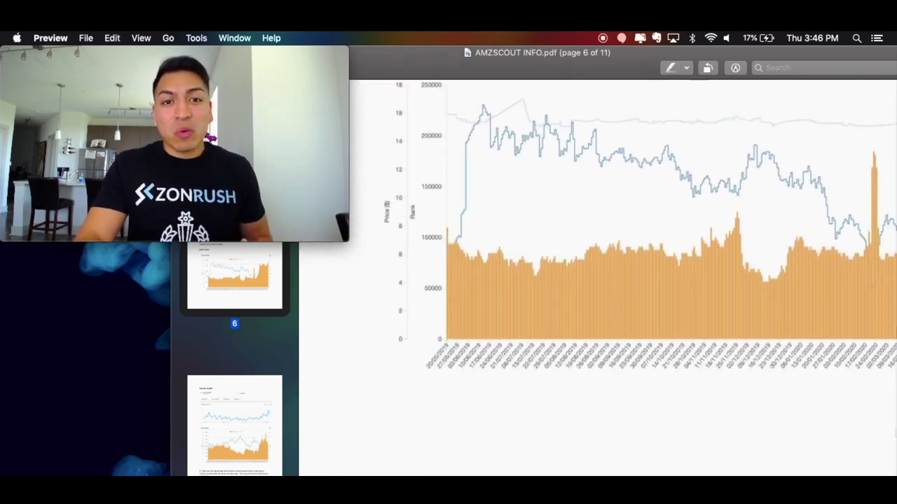
Examine the bicycle saddle search-interest trend and its Niche History chart on page 7
scroll(598, 280, "down", 10)
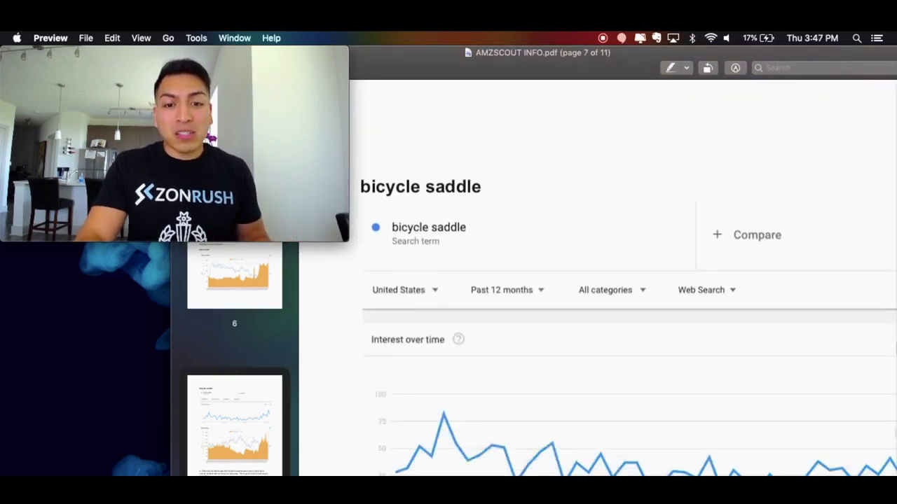
scroll(598, 281, "down", 2)
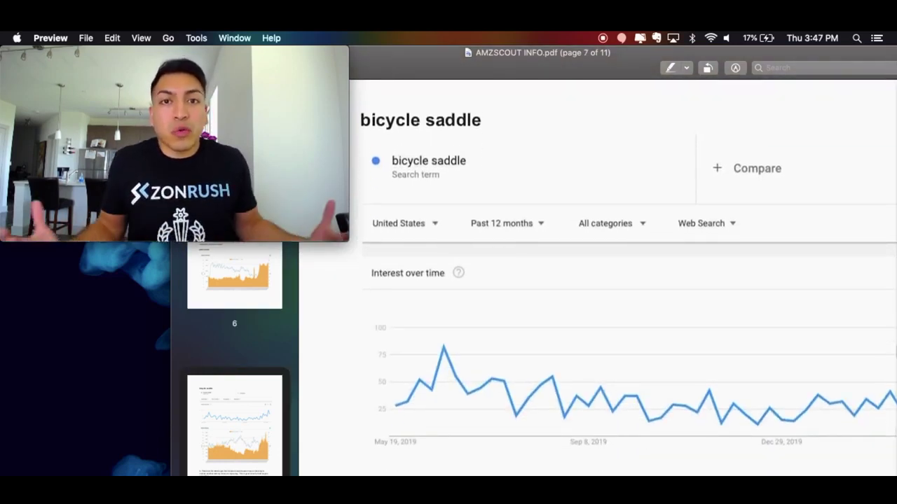
scroll(605, 280, "right", 2)
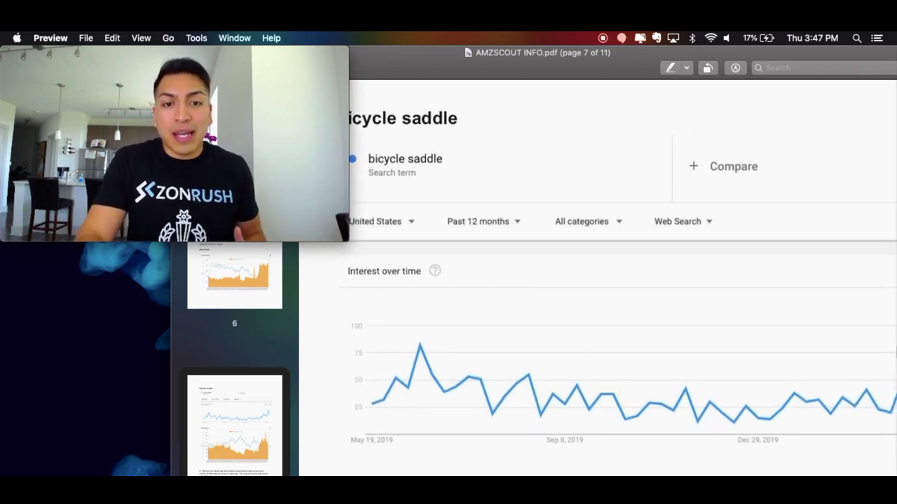
scroll(683, 338, "right", 8)
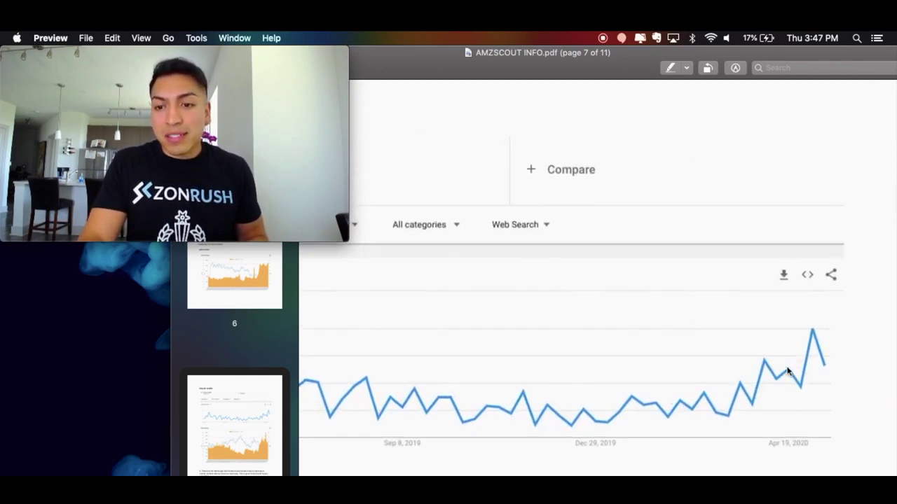
scroll(731, 371, "left", 8)
scroll(730, 371, "down", 10)
scroll(730, 372, "right", 5)
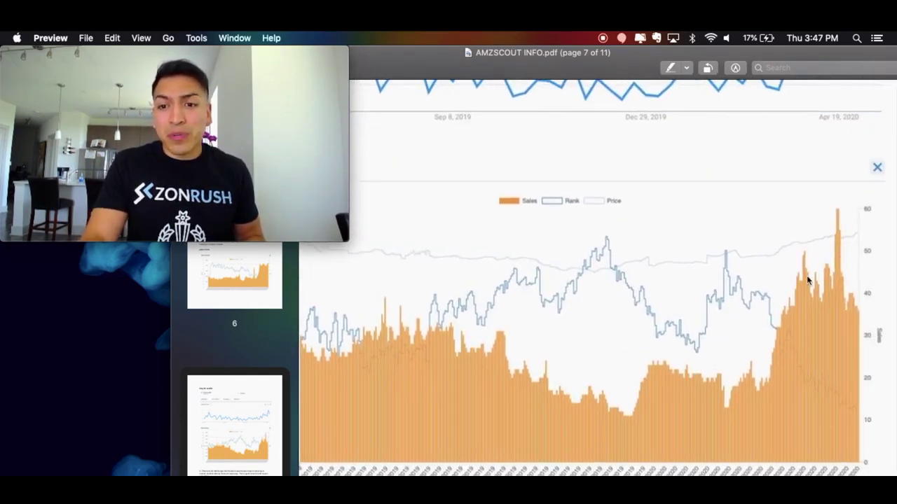
scroll(757, 344, "left", 1)
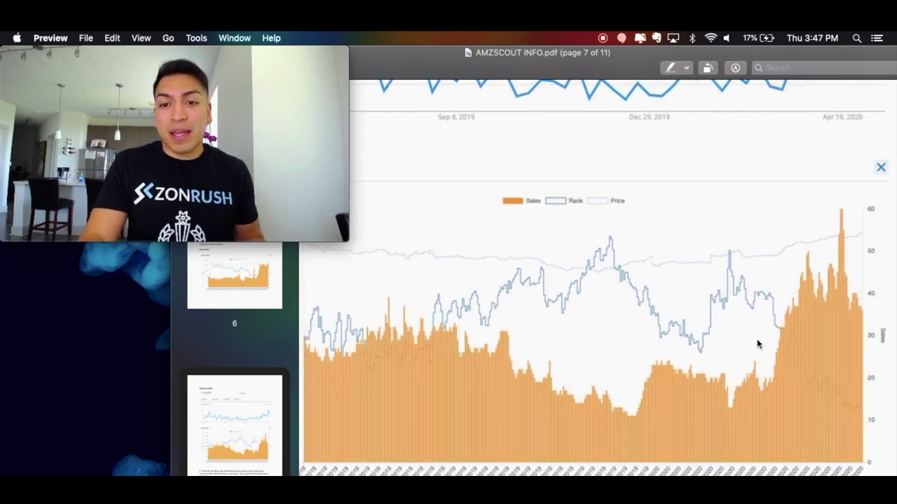
scroll(758, 344, "left", 10)
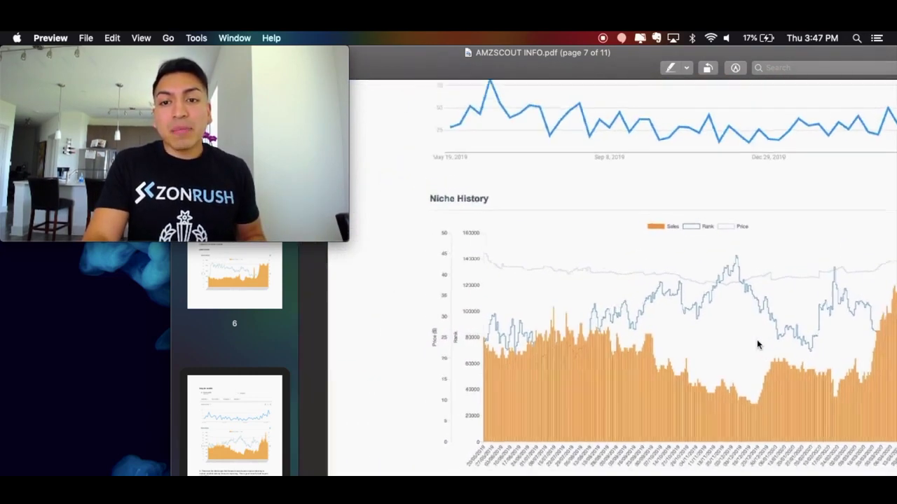
scroll(757, 344, "down", 5)
scroll(757, 344, "right", 2)
scroll(758, 344, "right", 1)
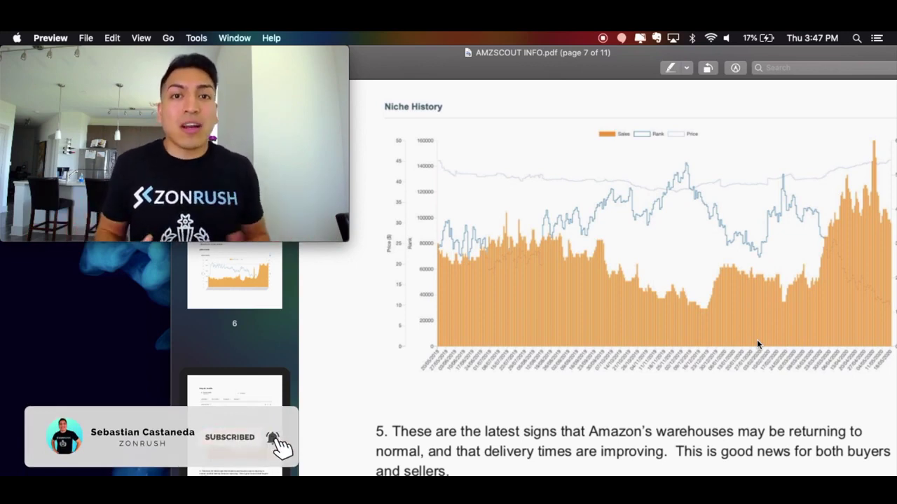
Read point 5 on Amazon's warehouses and delivery times, and examine the beard trimmer search-interest and Niche History charts
scroll(757, 340, "down", 2)
scroll(756, 339, "down", 6)
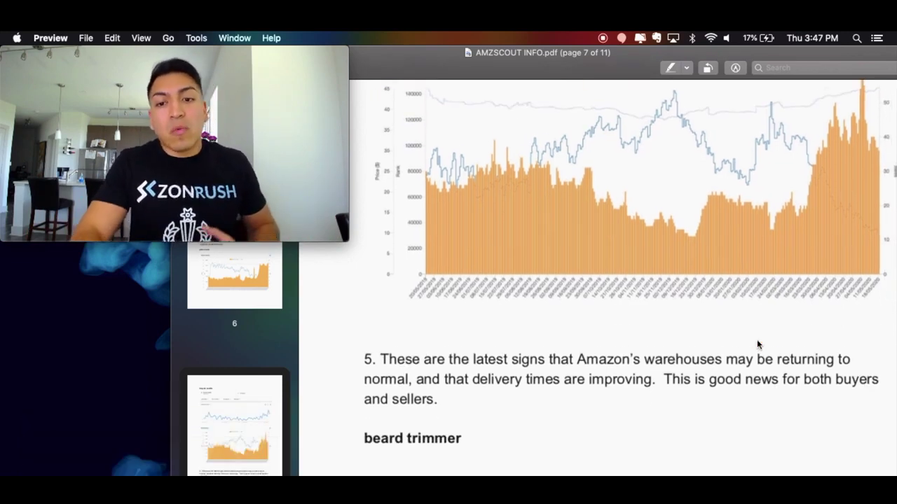
scroll(756, 341, "down", 8)
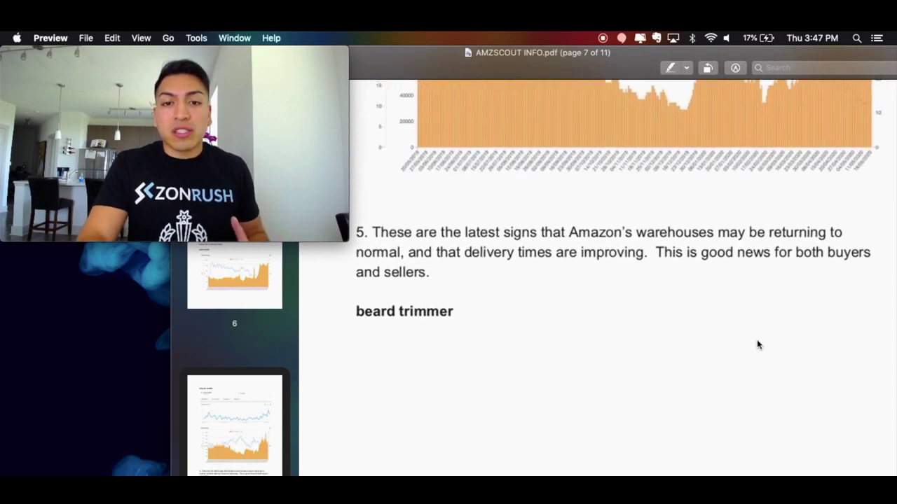
scroll(757, 341, "down", 1)
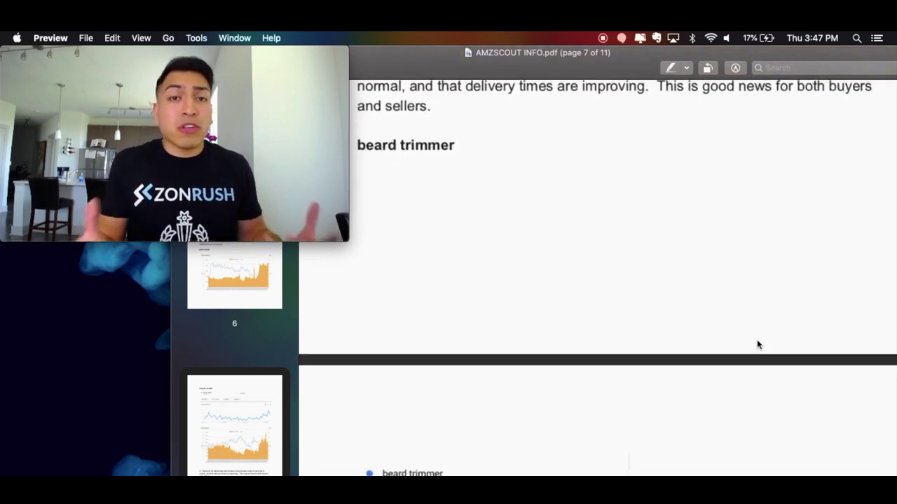
scroll(757, 340, "down", 2)
scroll(757, 344, "down", 1)
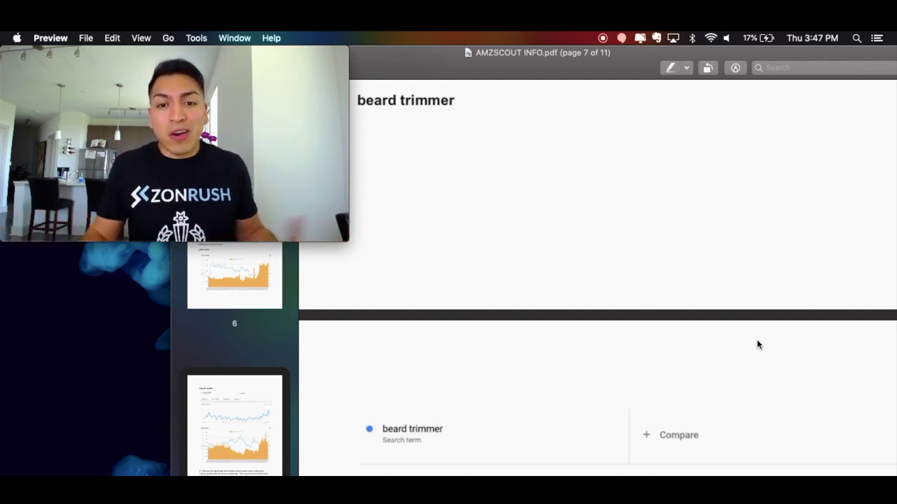
scroll(757, 344, "down", 5)
scroll(729, 439, "down", 3)
scroll(727, 439, "right", 2)
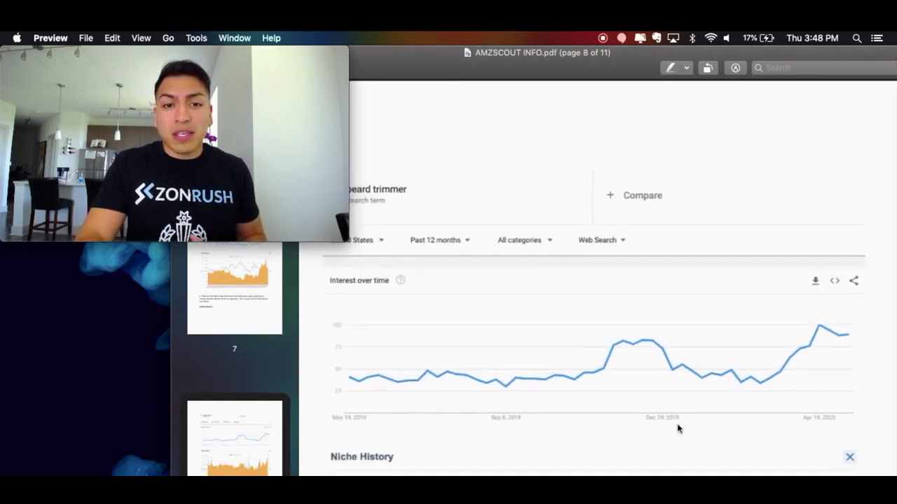
scroll(740, 397, "down", 3)
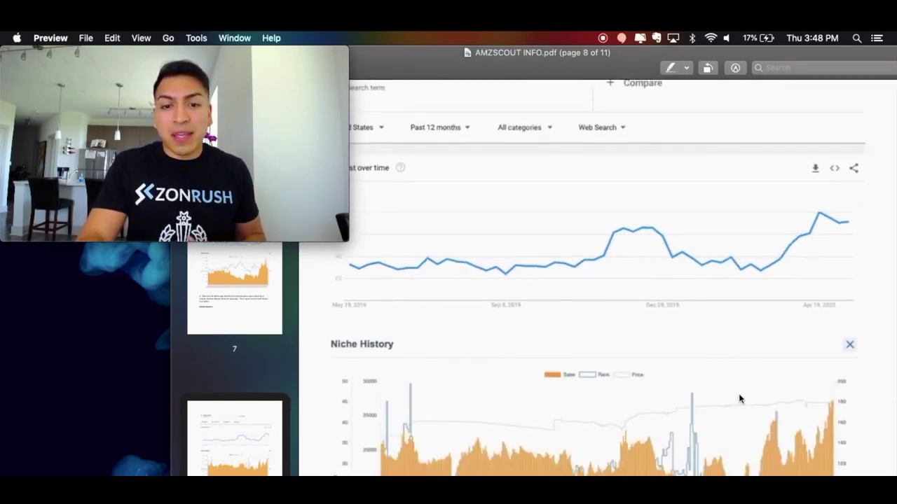
scroll(739, 398, "down", 2)
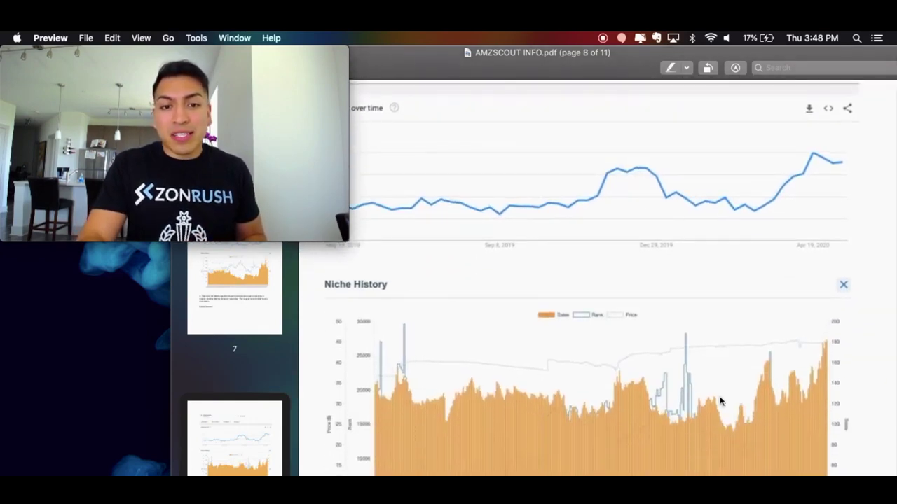
scroll(719, 401, "down", 3)
scroll(720, 401, "down", 5)
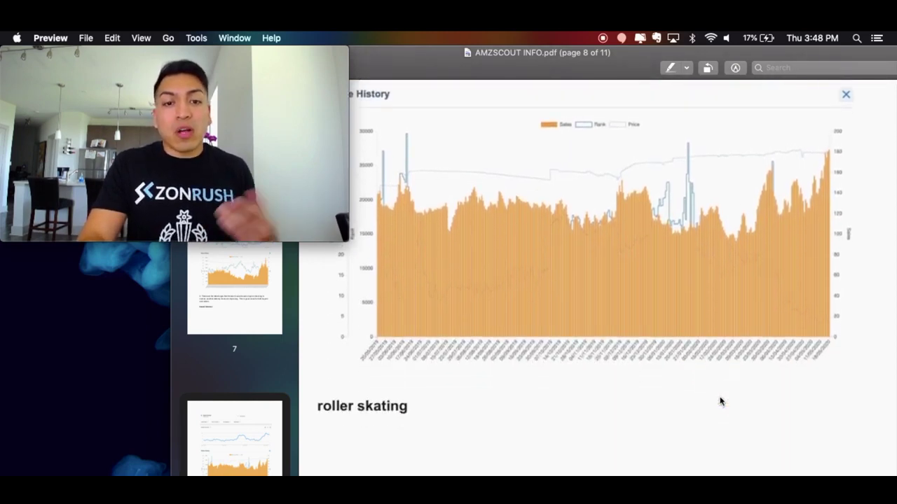
Examine the roller skating Niche History chart on page 9
scroll(720, 401, "down", 3)
scroll(721, 401, "down", 4)
scroll(721, 402, "down", 3)
scroll(721, 401, "down", 6)
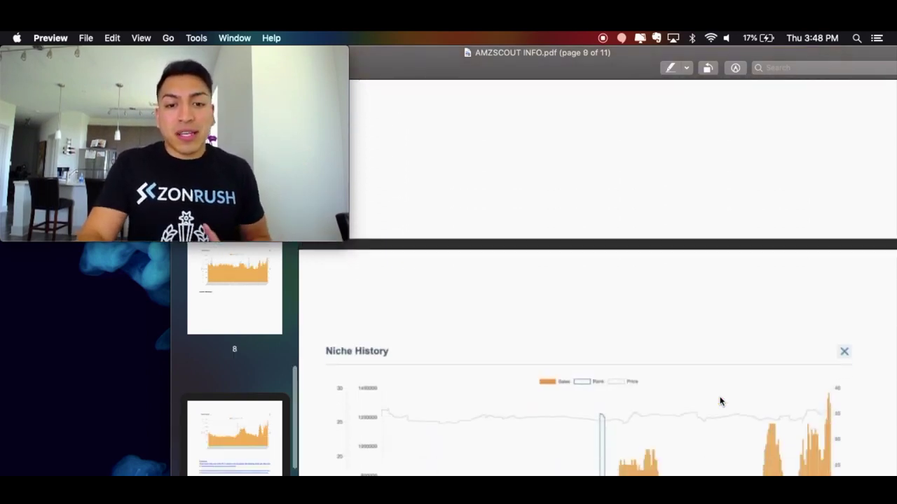
scroll(721, 401, "down", 3)
scroll(621, 423, "down", 2)
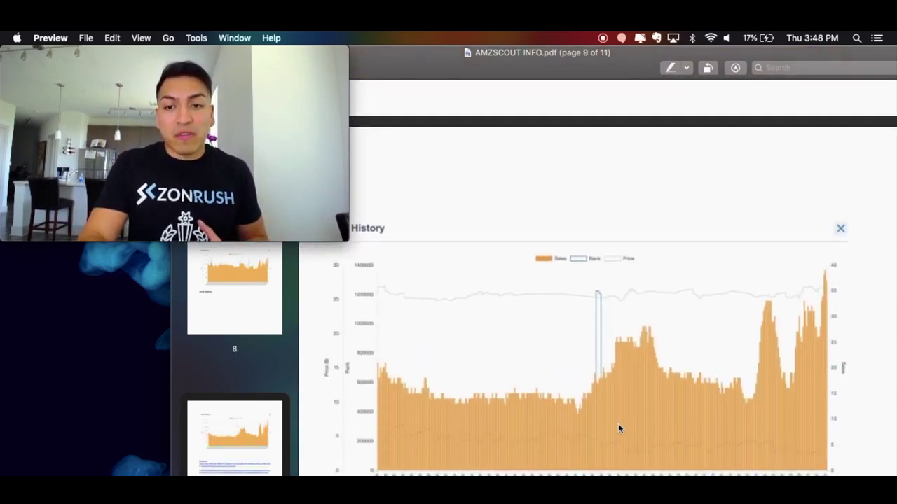
scroll(618, 424, "up", 2)
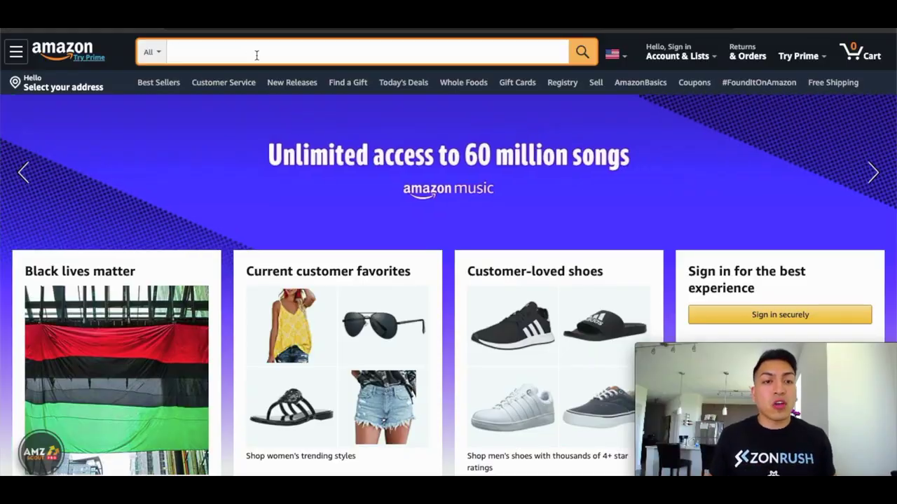
Switch to Amazon and search for "placemats"
type("p")
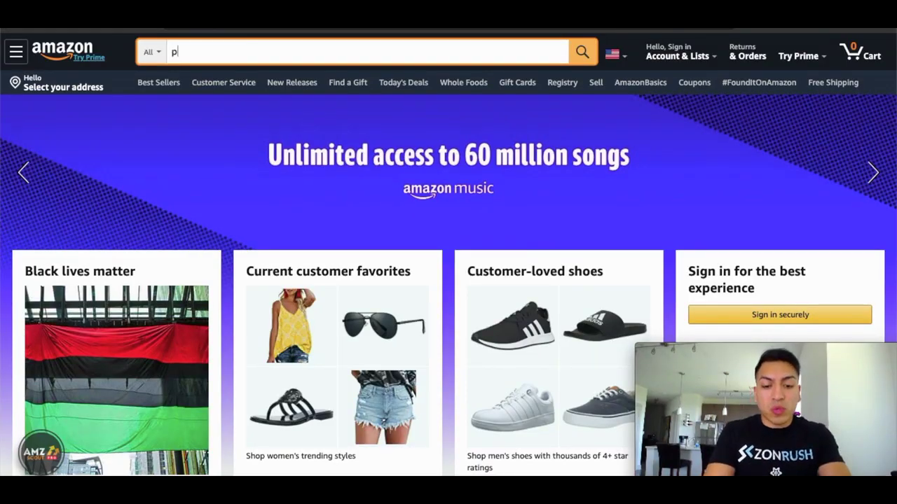
type("lacemats")
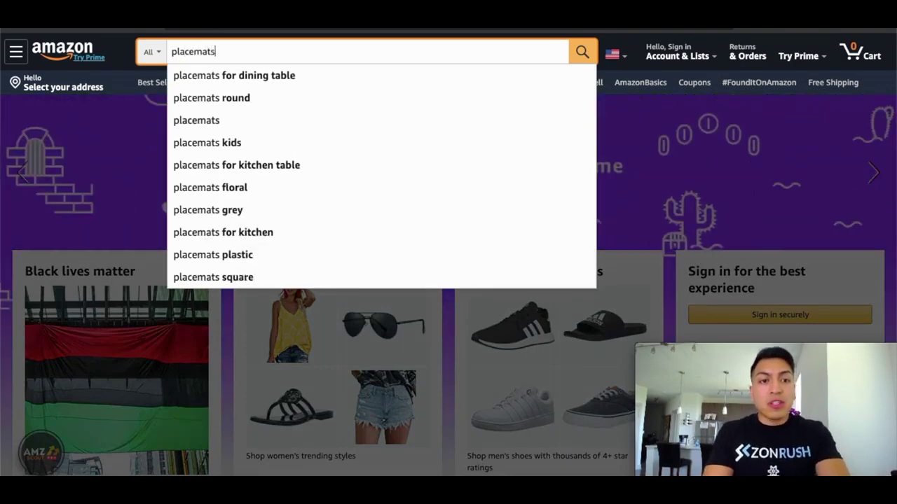
key("Return")
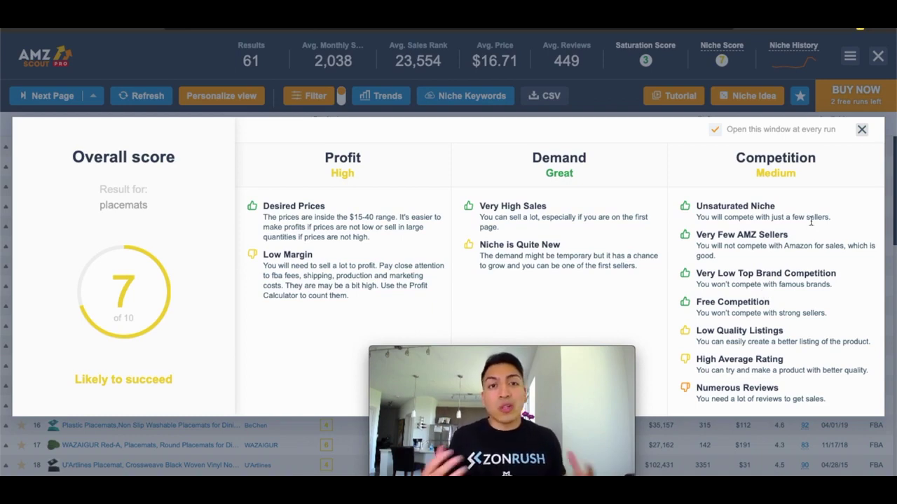
Close the placemats overall score summary and sort the AMZScout product list by seller type
left_click(861, 132)
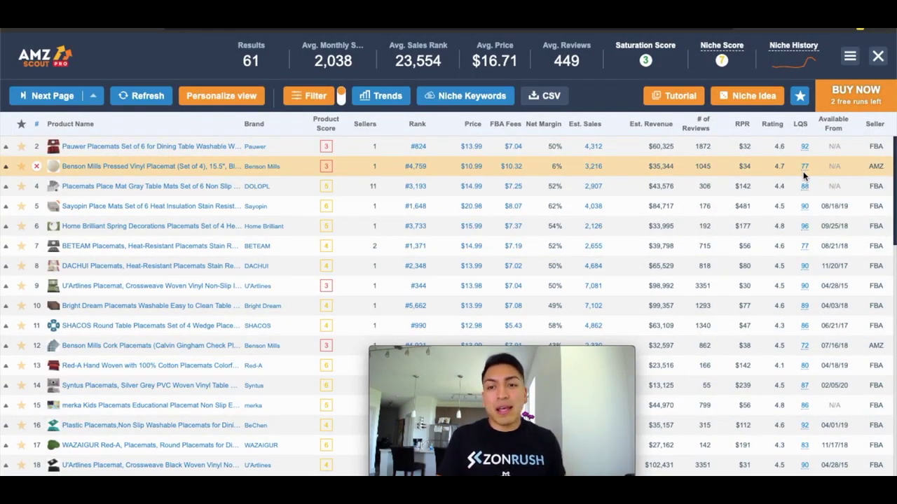
left_click(875, 131)
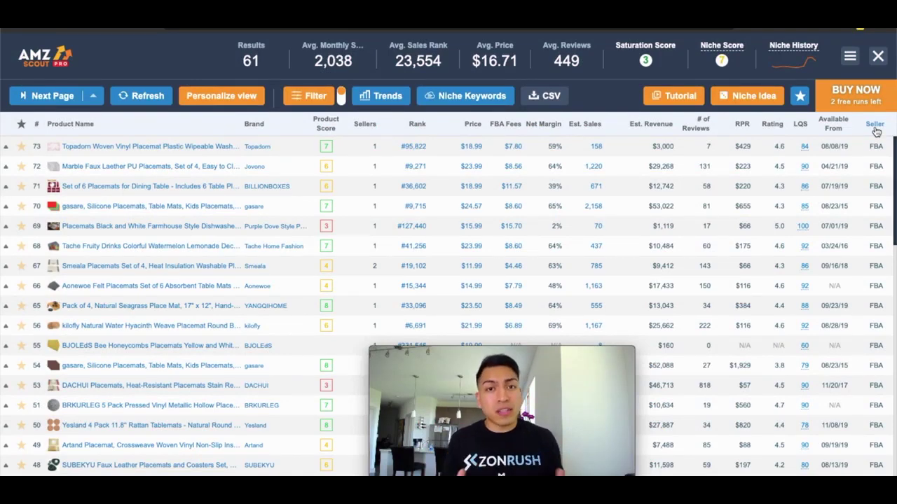
left_click(874, 125)
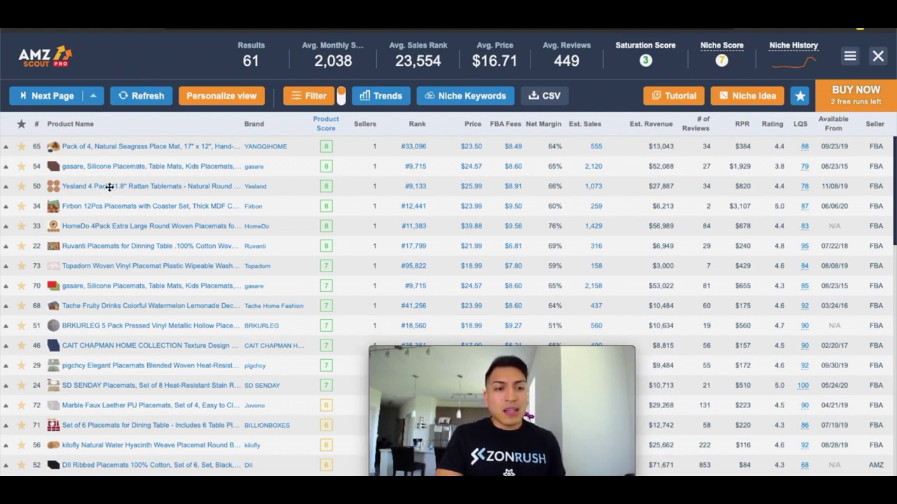
Browse the beard trimmer supplier listings on Alibaba, checking unit prices and minimum orders
mouse_move(110, 192)
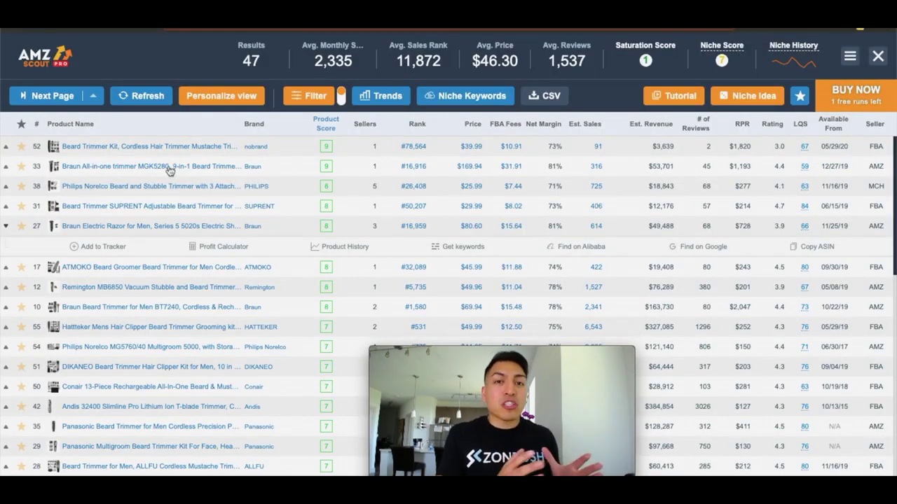
mouse_move(170, 170)
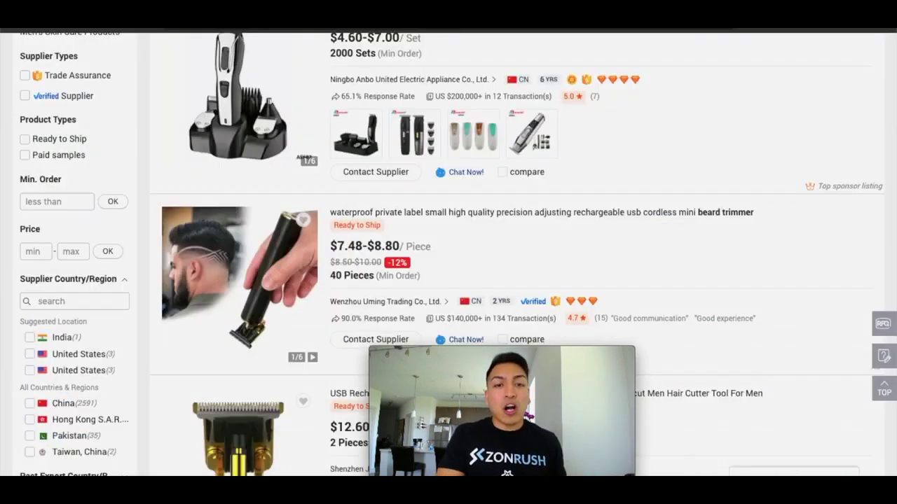
scroll(238, 158, "down", 5)
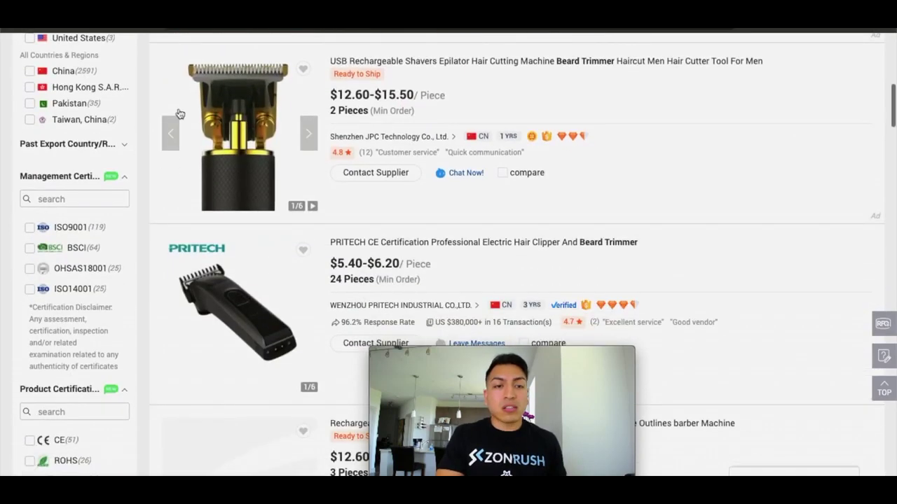